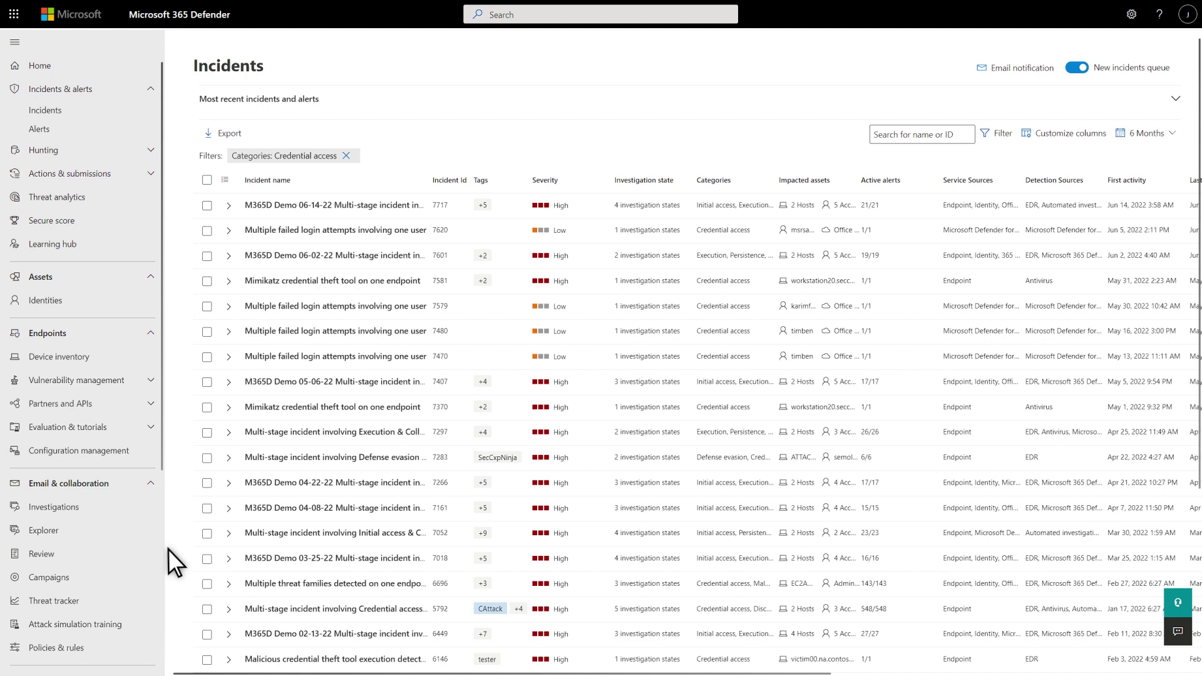
# Open the 'Multiple threat families detected on one endpoint' incident and show its eight investigations
pyautogui.click(255, 598)
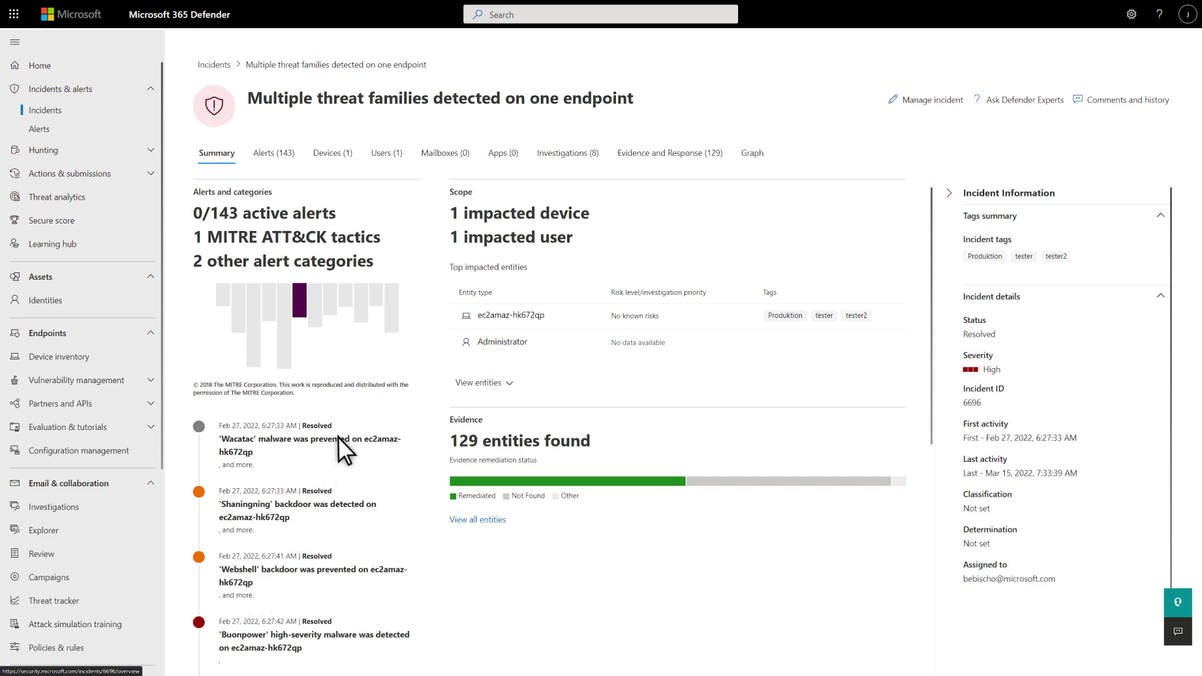
pyautogui.click(569, 165)
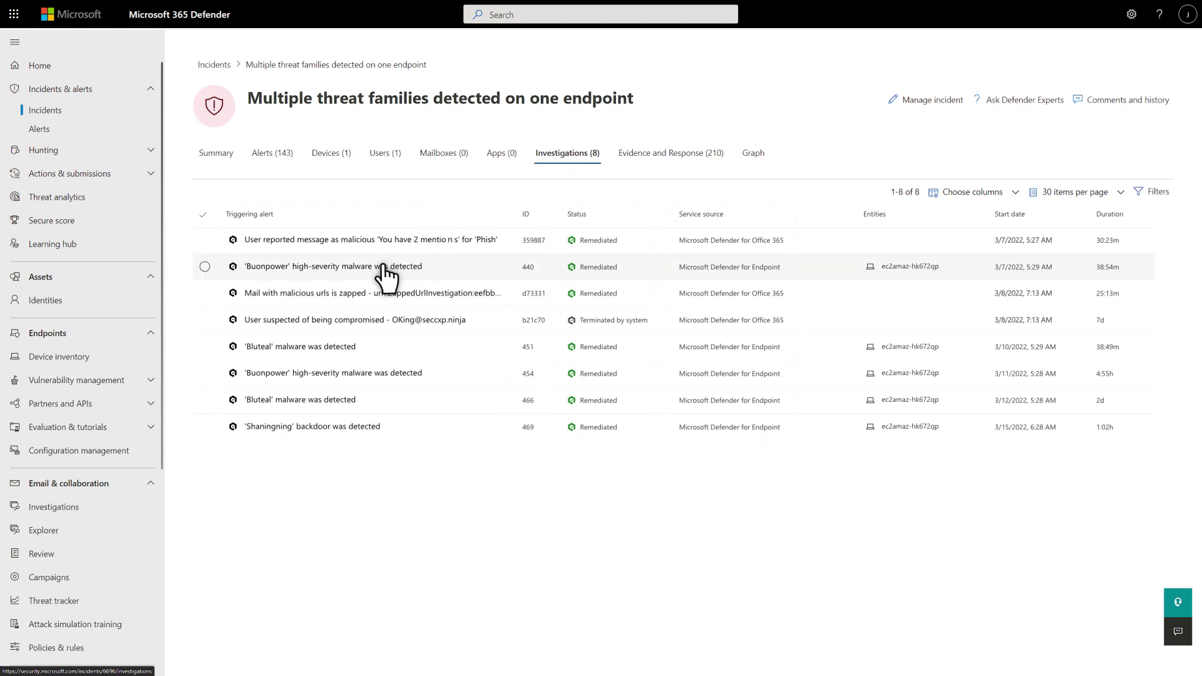
# Open investigation #440 for the 'Buonpower' high-severity malware alert
pyautogui.click(375, 267)
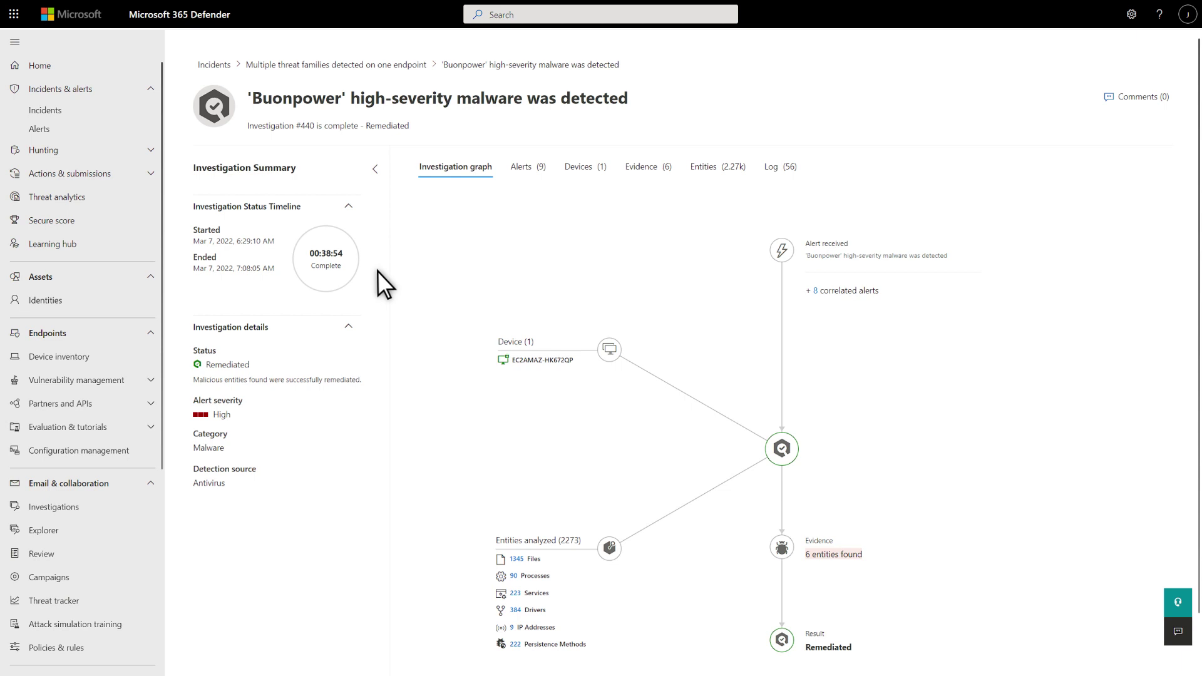
# Show investigation #440's six evidence entities with their verdicts
pyautogui.click(635, 178)
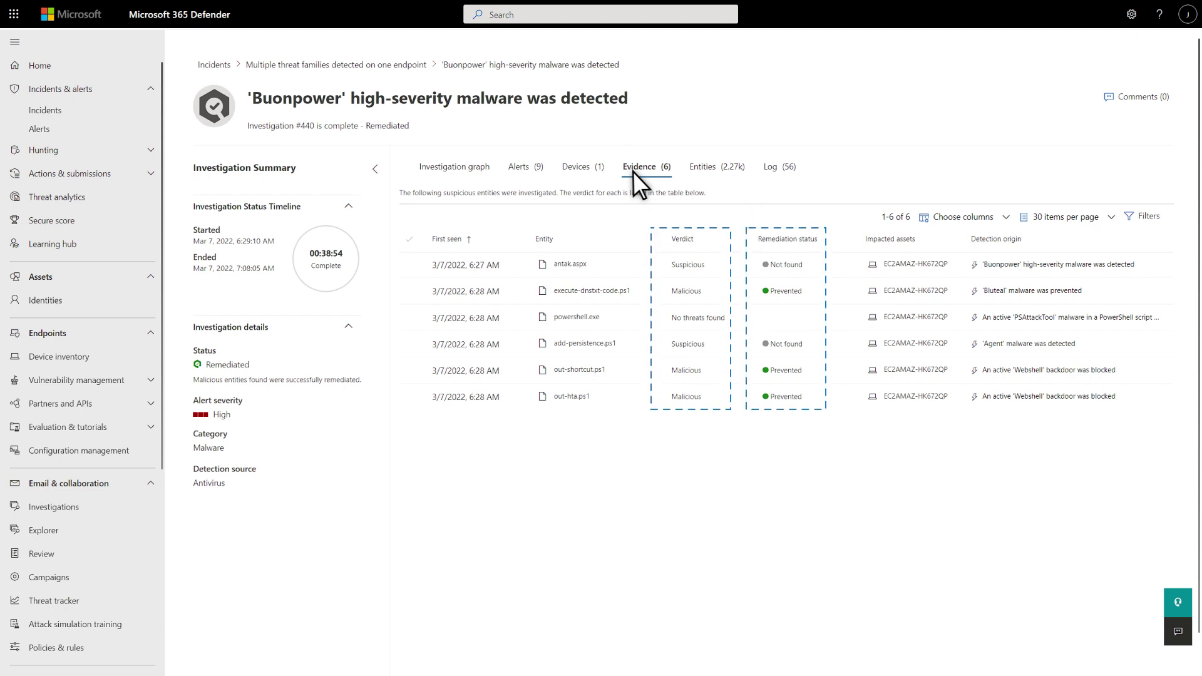
# Show the investigation's 56-action log and the first Check machine coverage entry's details
pyautogui.click(770, 173)
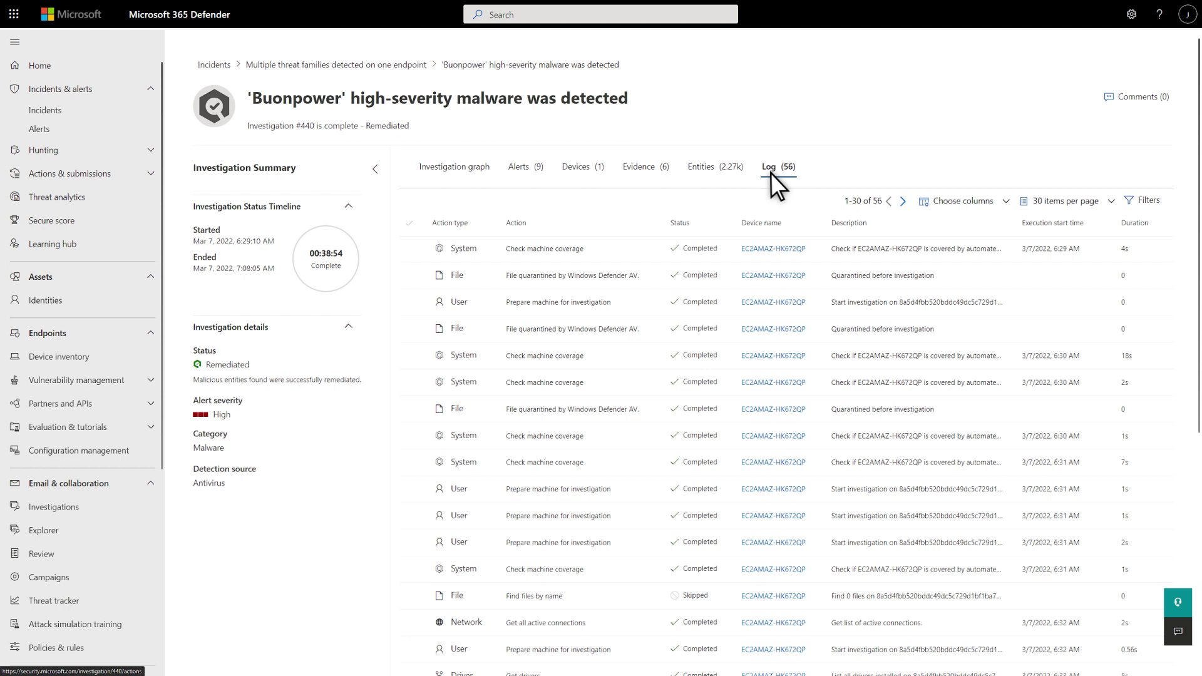
pyautogui.click(491, 255)
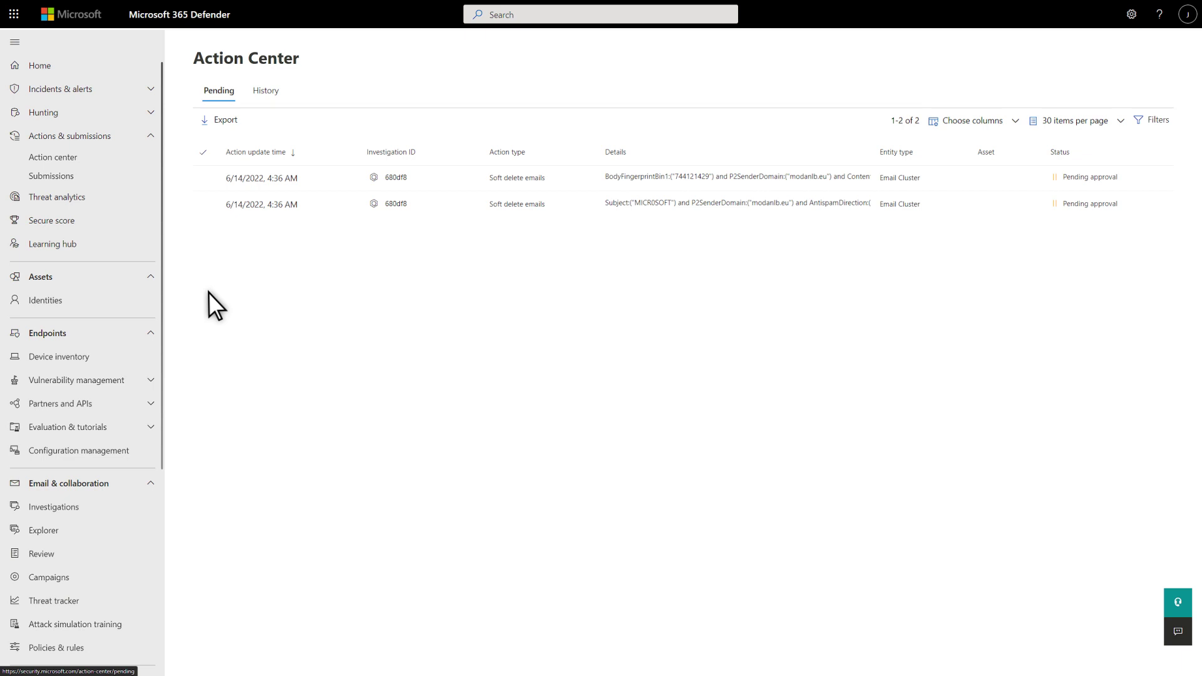
# View the first pending Soft delete emails action, then the Action Center history
pyautogui.click(220, 182)
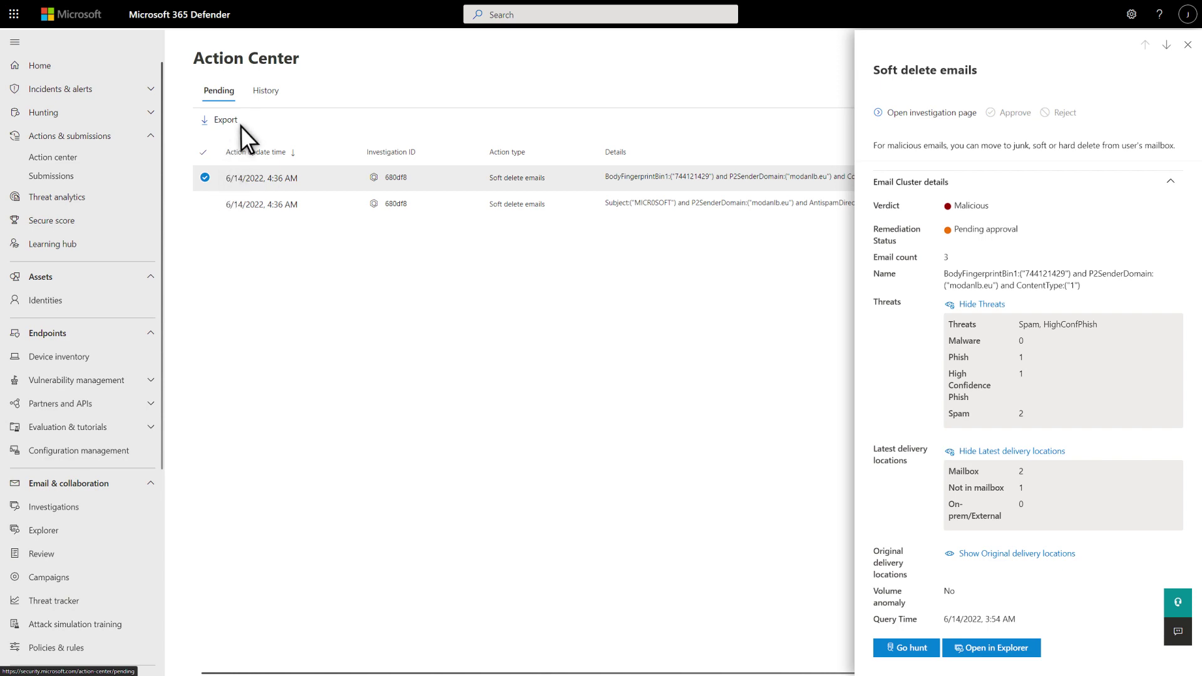
pyautogui.click(266, 94)
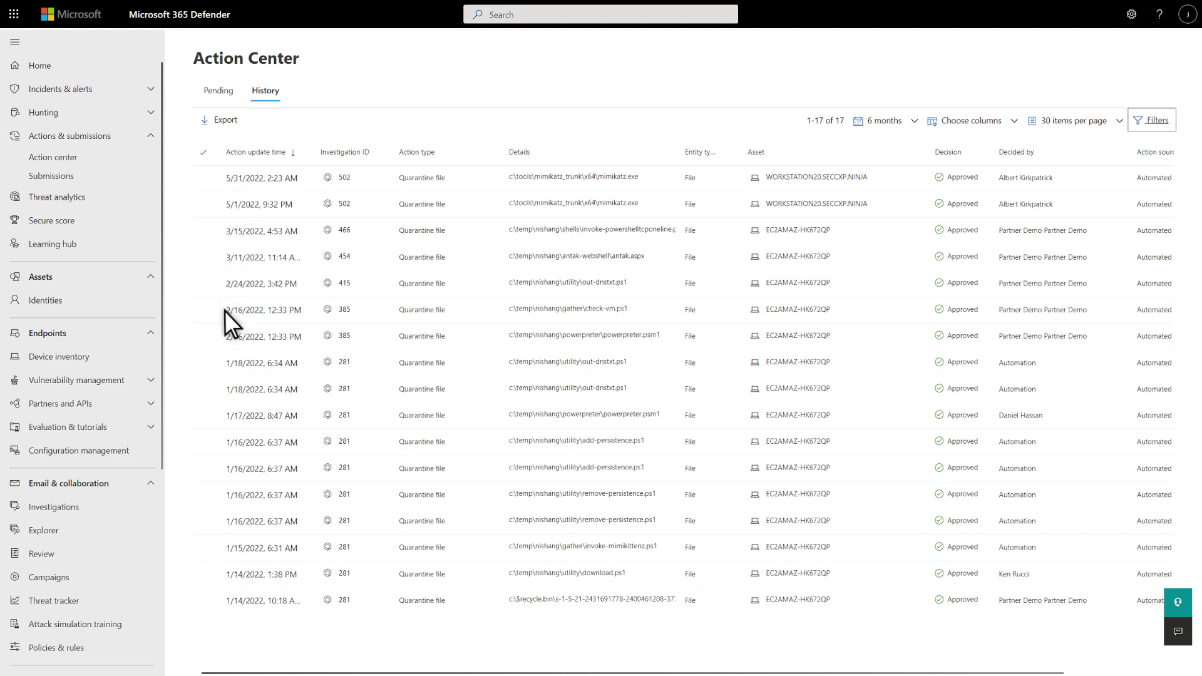
# Show details of the 1/18/2022, 6:34 AM out-dnstxt.ps1 quarantine action
pyautogui.click(227, 367)
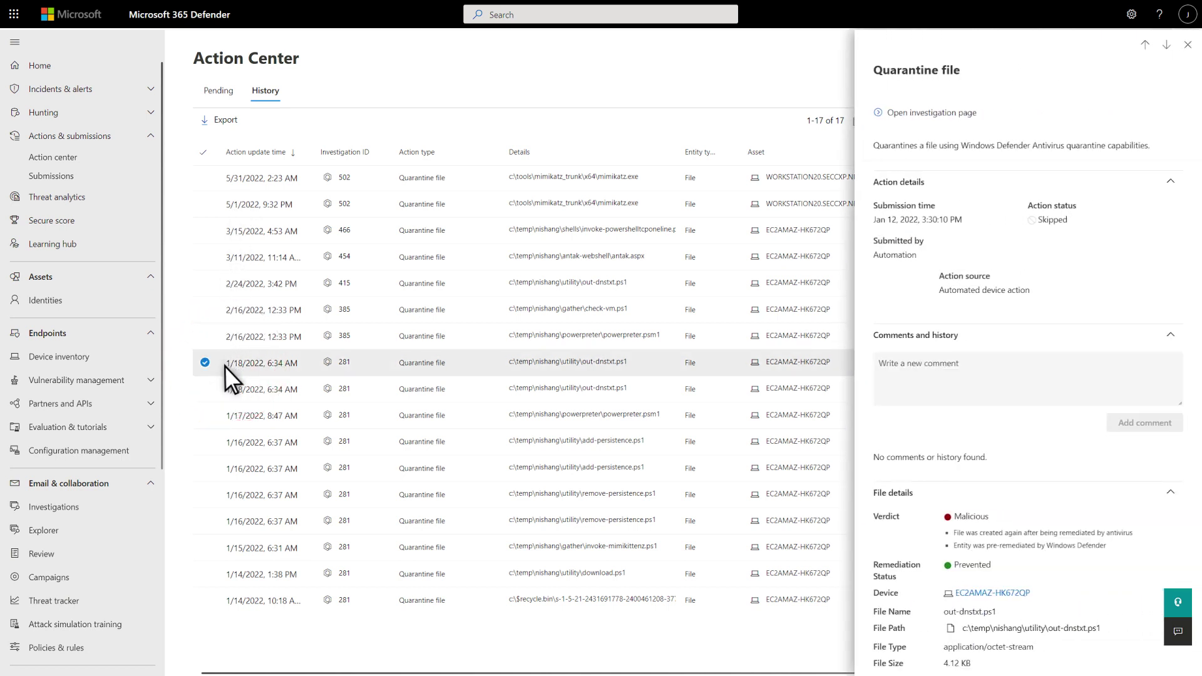